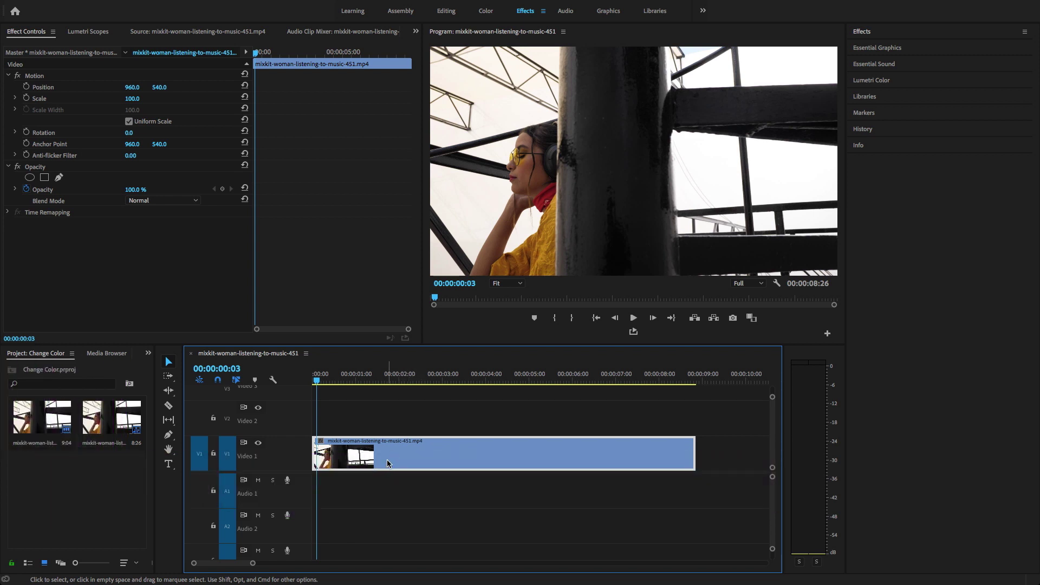
Switch from Premiere Pro to the Chrome window showing the mixkit.co site
{"action": "mouse_move", "coordinate": [387, 459]}
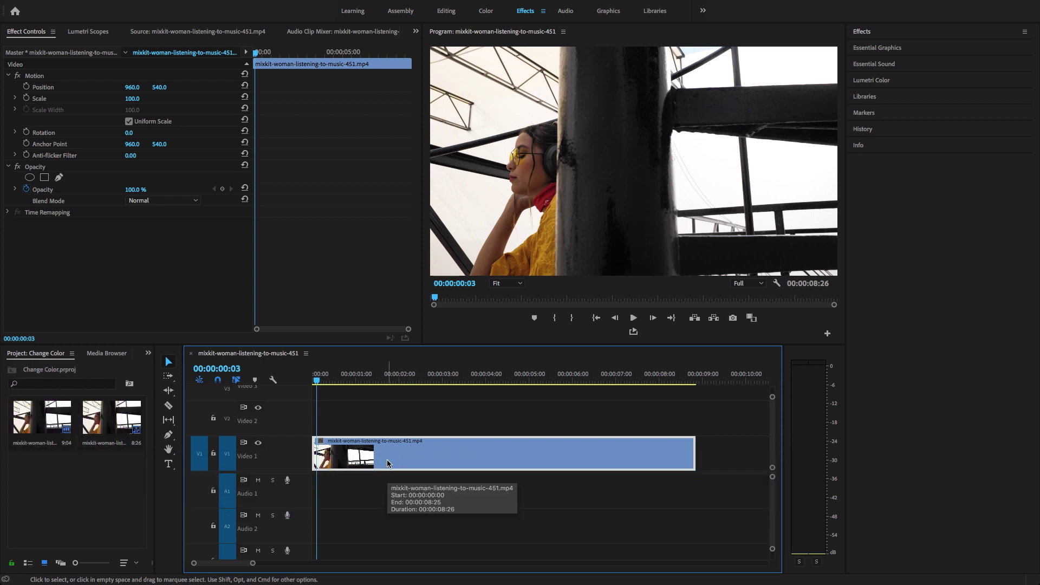
{"action": "key", "text": "super+Tab"}
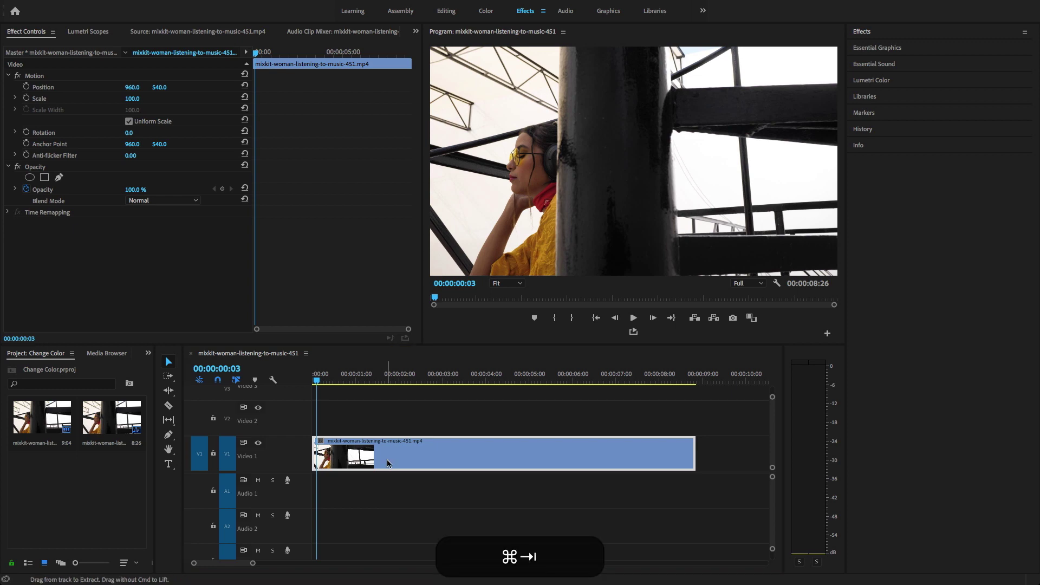
{"action": "key", "text": "super+Tab"}
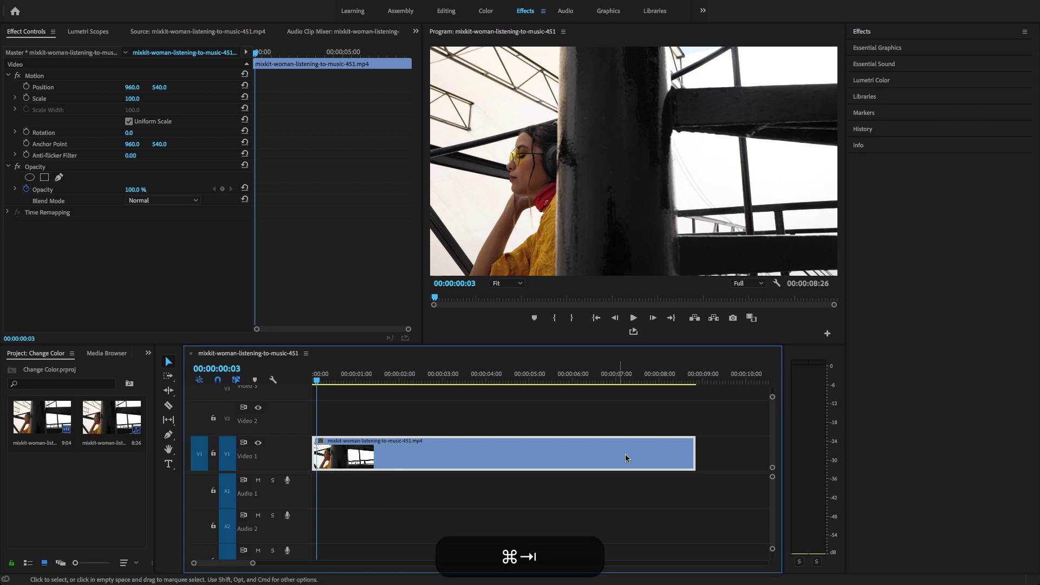
{"action": "mouse_move", "coordinate": [629, 580]}
{"action": "left_click", "coordinate": [604, 556]}
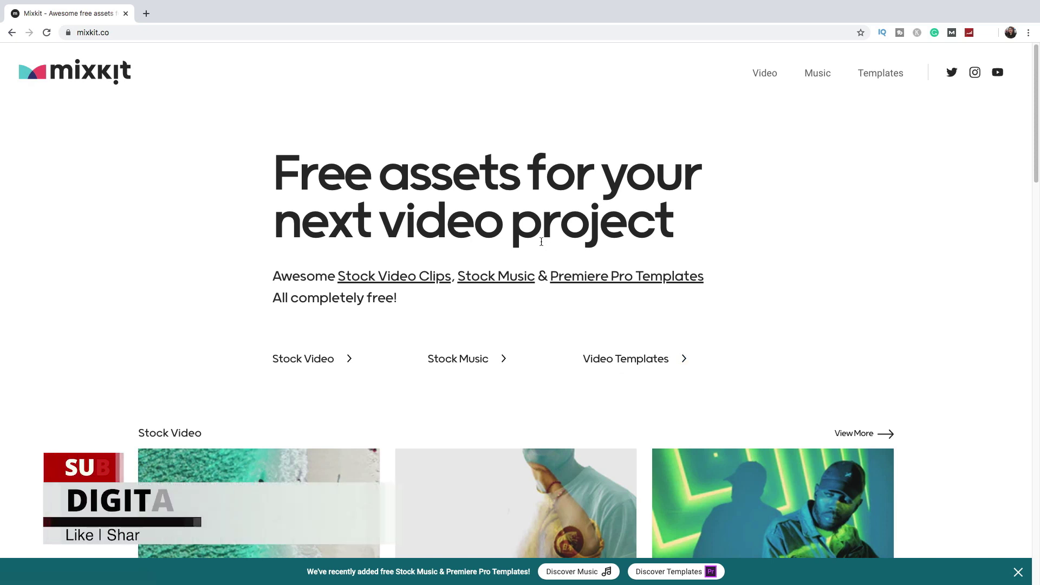
Switch from the mixkit.co page back to Premiere Pro with Cmd+Tab
{"action": "key", "text": "super+Tab"}
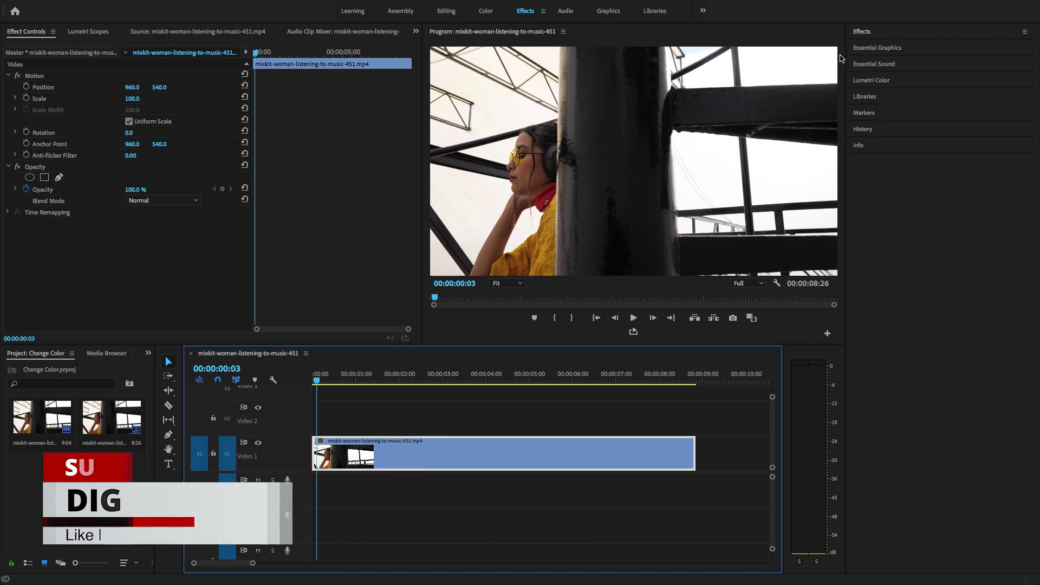
Search Effects for 'change to' and drop Change to Color onto the V1 clip
{"action": "left_click", "coordinate": [862, 31]}
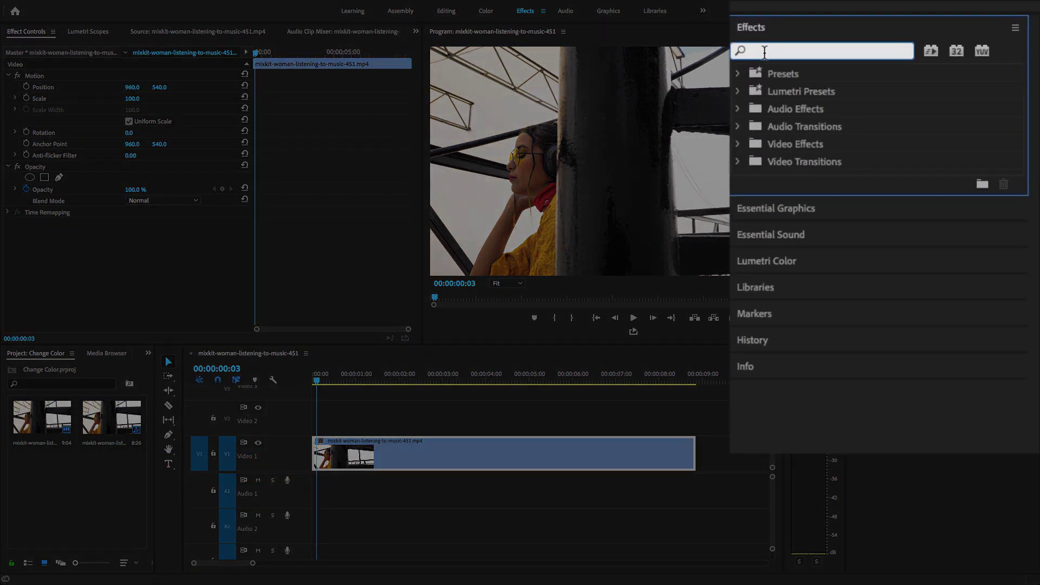
{"action": "type", "text": "change "}
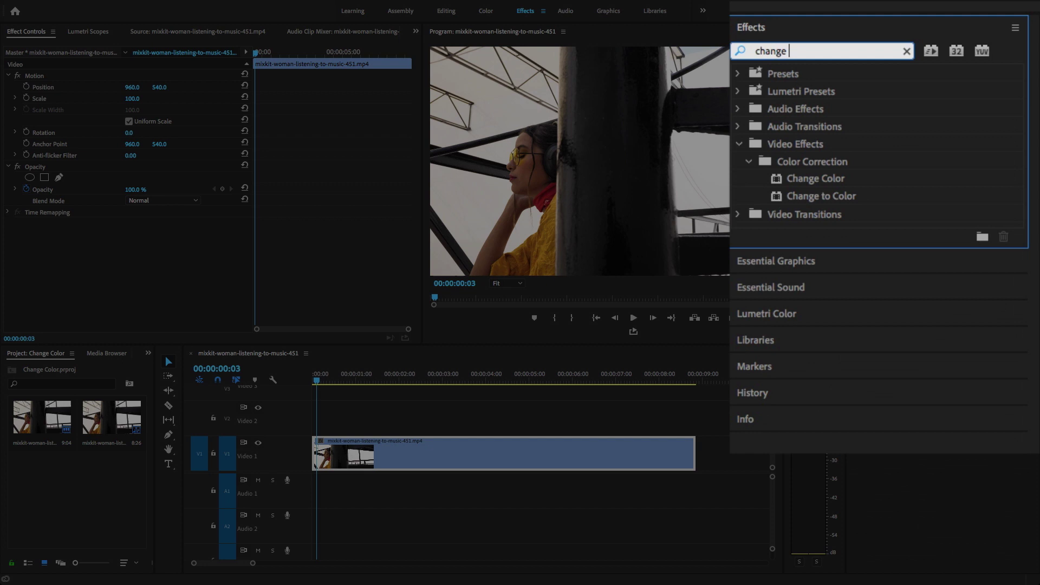
{"action": "type", "text": "to color"}
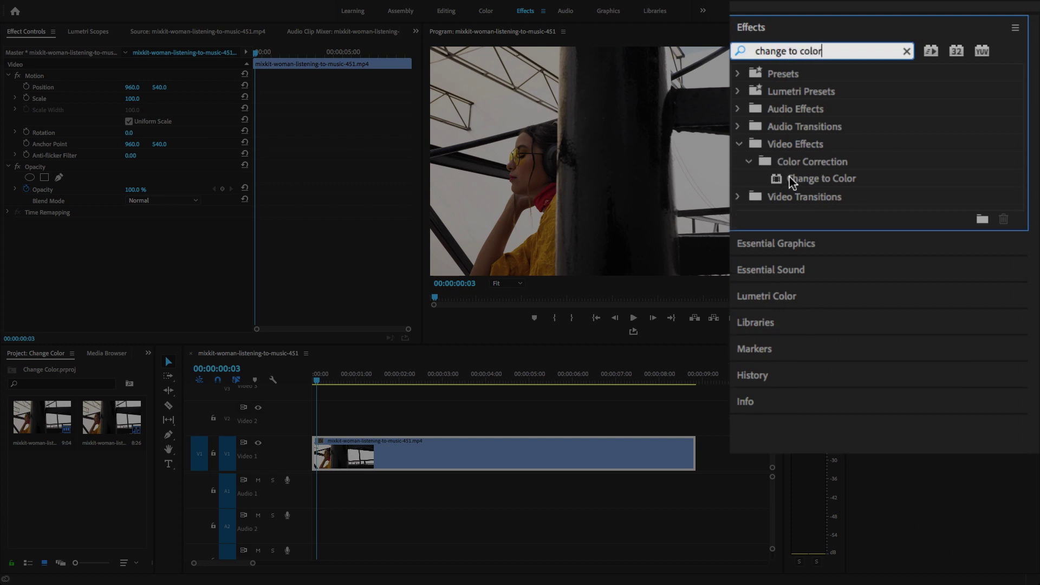
{"action": "left_click_drag", "start_coordinate": [789, 177], "coordinate": [367, 467]}
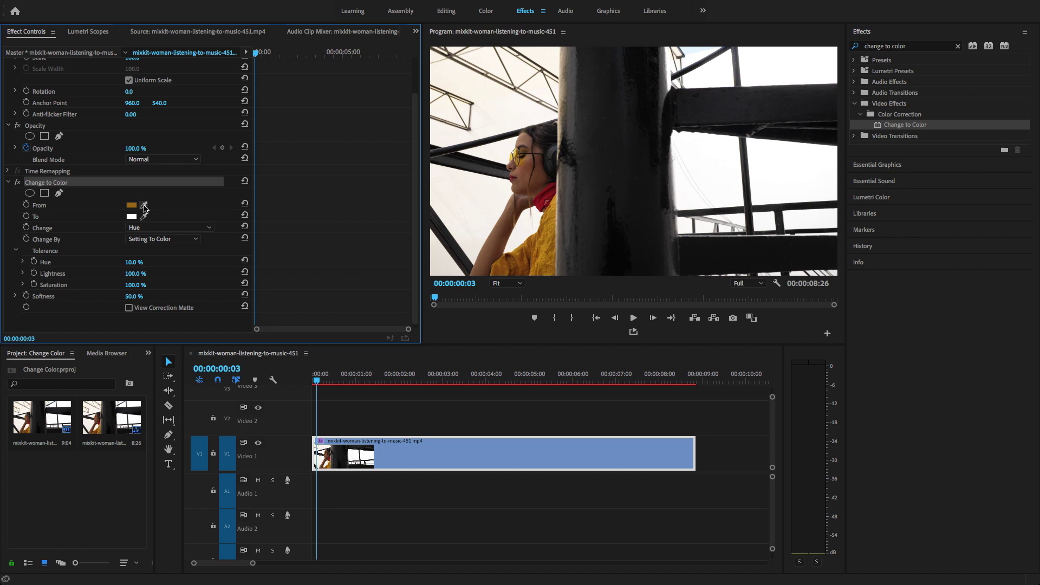
Sample the yellow shirt as the From colour and set To to pure red FF0000
{"action": "left_click", "coordinate": [144, 206]}
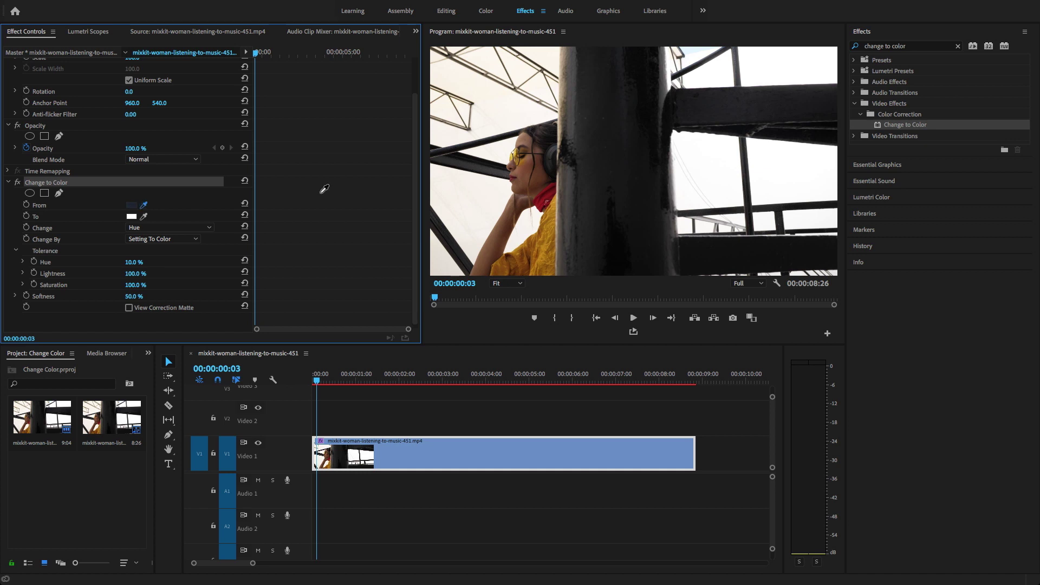
{"action": "left_click", "coordinate": [553, 234]}
{"action": "left_click", "coordinate": [132, 217]}
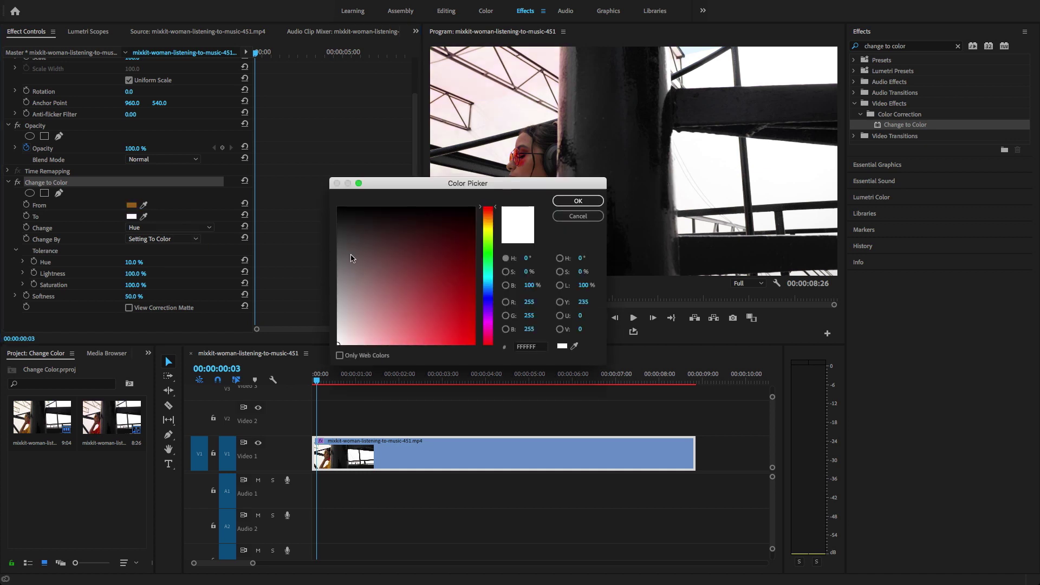
{"action": "left_click", "coordinate": [475, 343]}
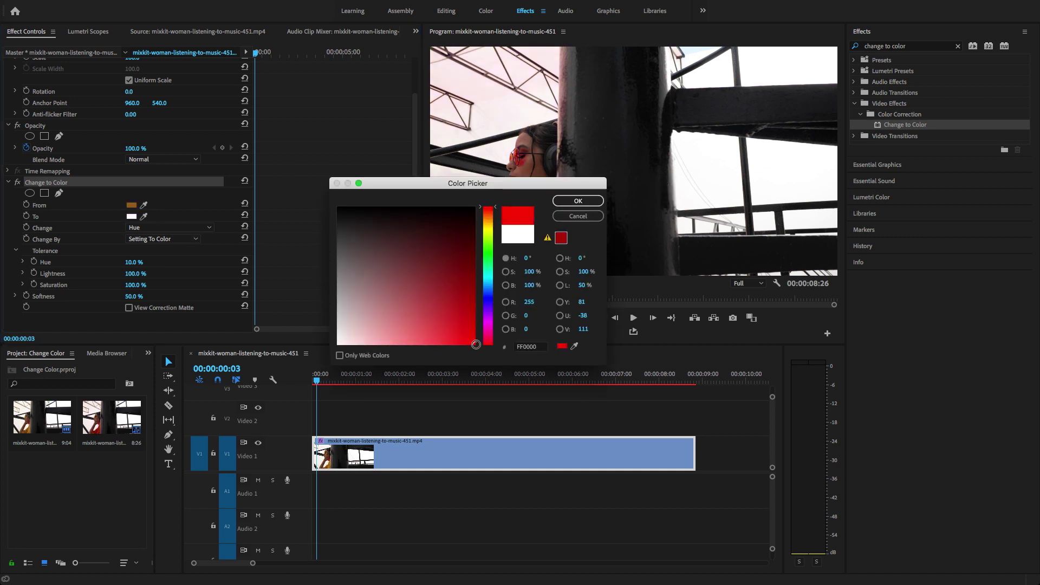
{"action": "left_click", "coordinate": [570, 203]}
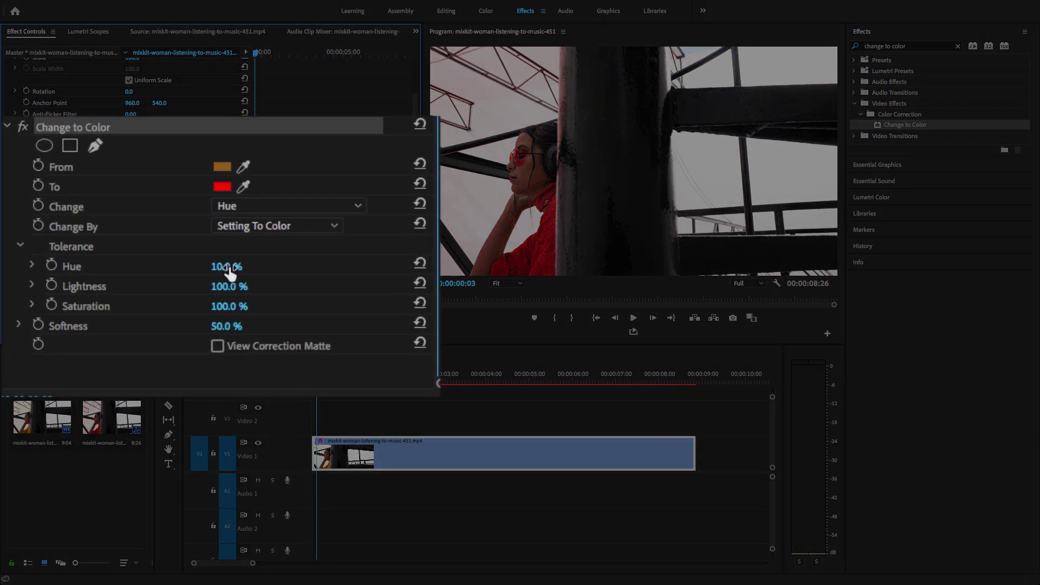
Set Hue tolerance to 15% and Softness to 90%
{"action": "left_click", "coordinate": [228, 268]}
{"action": "type", "text": "15"}
{"action": "left_click", "coordinate": [235, 325]}
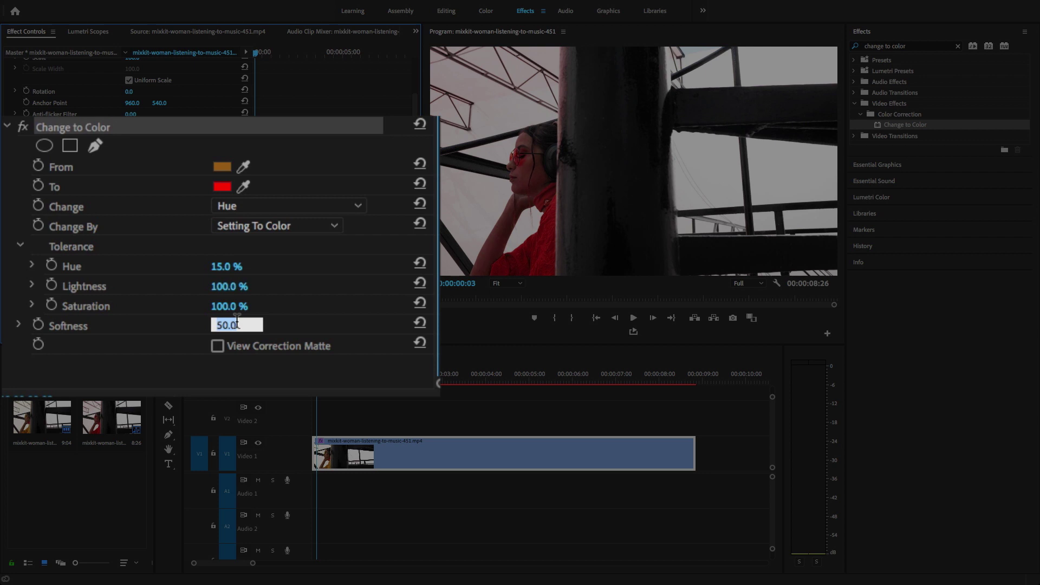
{"action": "type", "text": "90"}
{"action": "key", "text": "Return"}
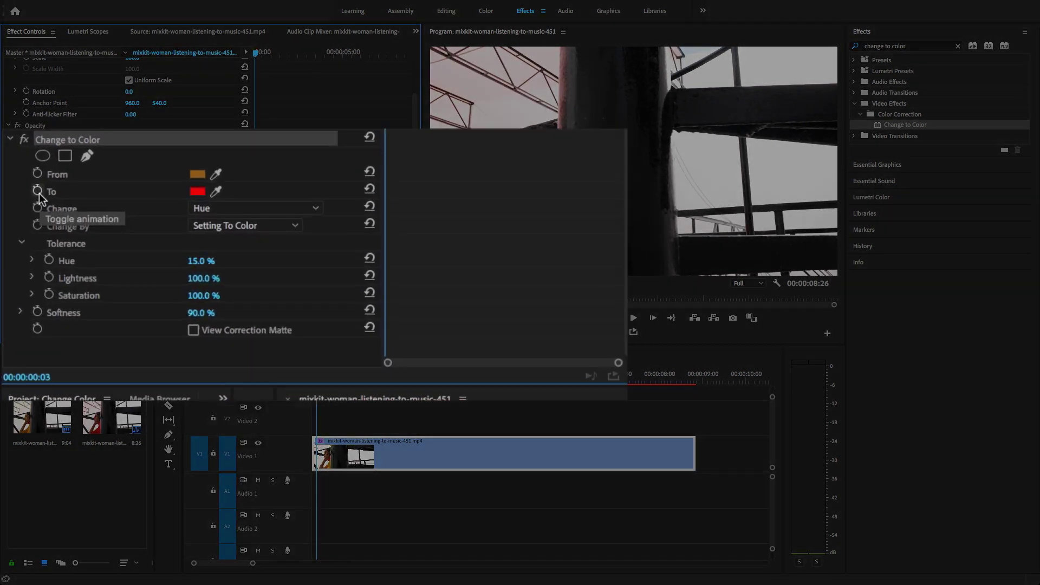
Keyframe the To colour at red, then add a green keyframe later in the clip
{"action": "left_click", "coordinate": [27, 217]}
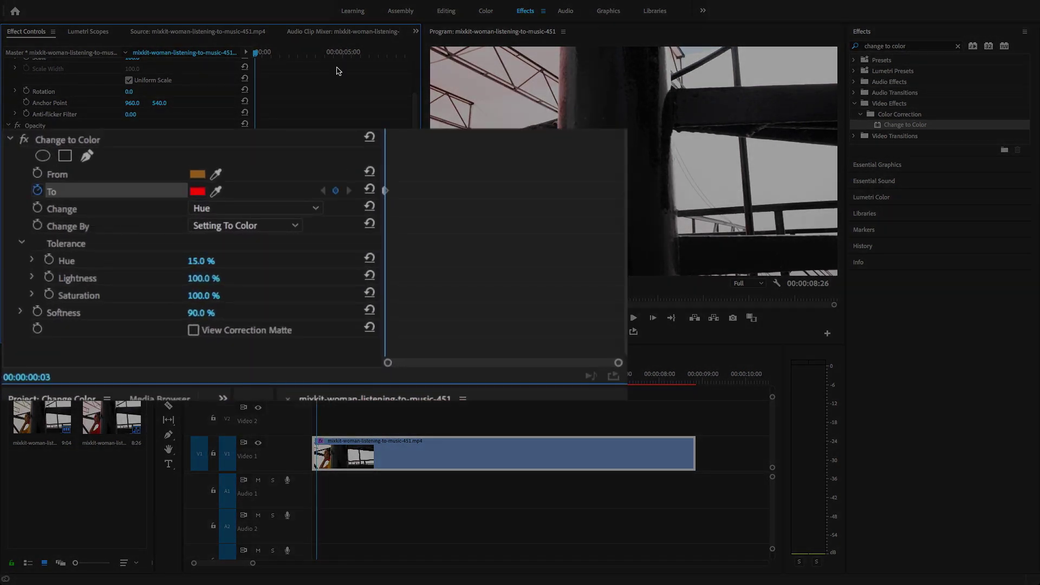
{"action": "key", "text": "space"}
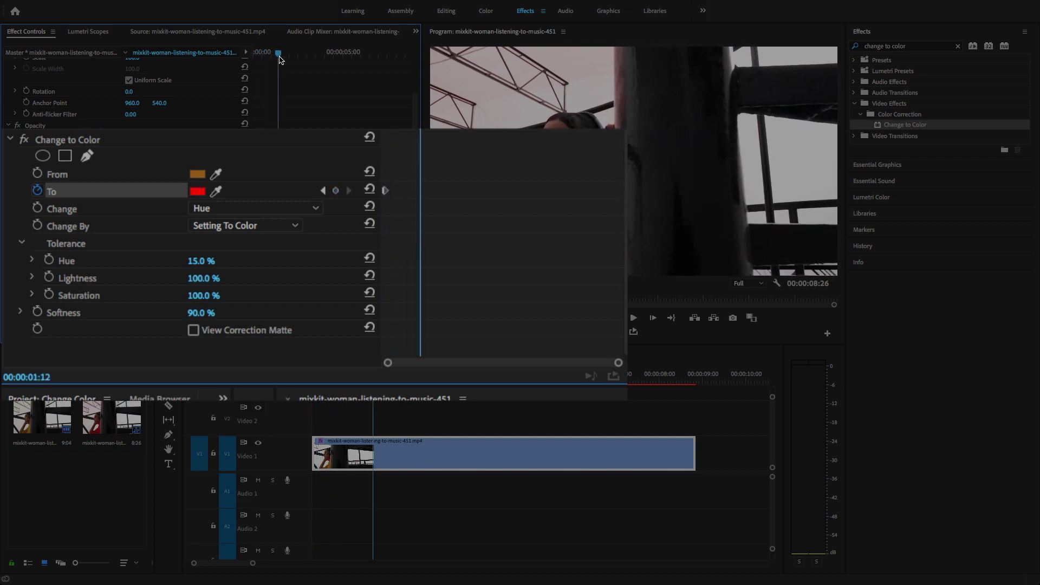
{"action": "left_click", "coordinate": [198, 191]}
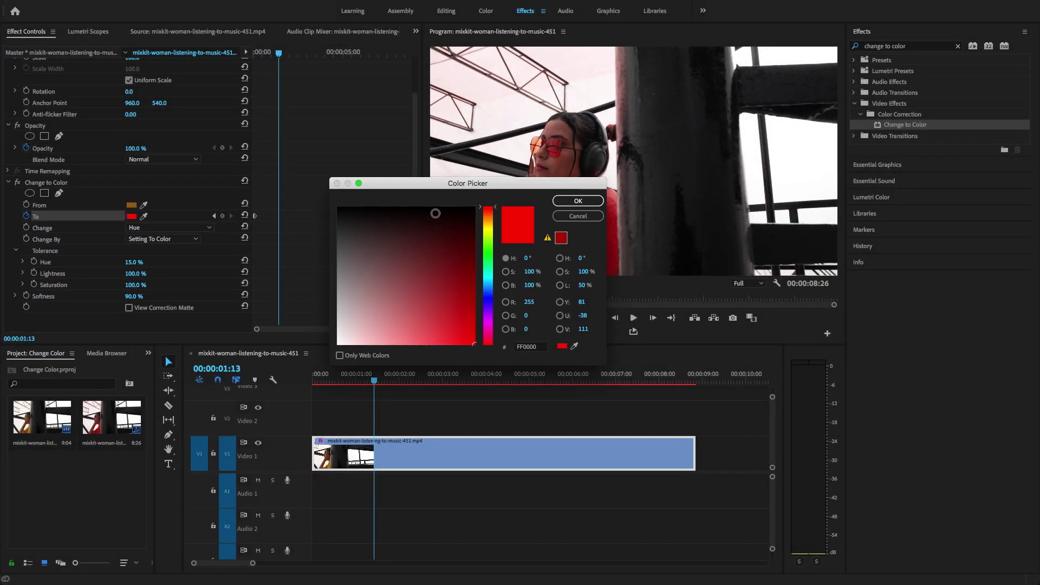
{"action": "left_click_drag", "start_coordinate": [490, 241], "coordinate": [488, 252]}
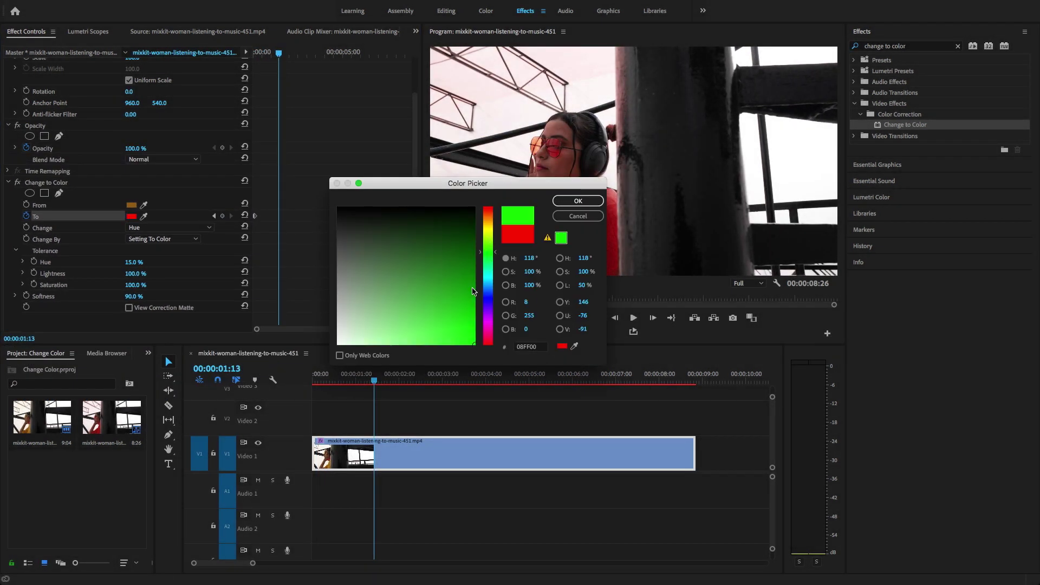
{"action": "left_click", "coordinate": [571, 202]}
Nudge the green keyframe later and add a magenta To colour keyframe around 4 seconds
{"action": "left_click_drag", "start_coordinate": [285, 52], "coordinate": [332, 52]}
{"action": "left_click_drag", "start_coordinate": [280, 217], "coordinate": [292, 216]}
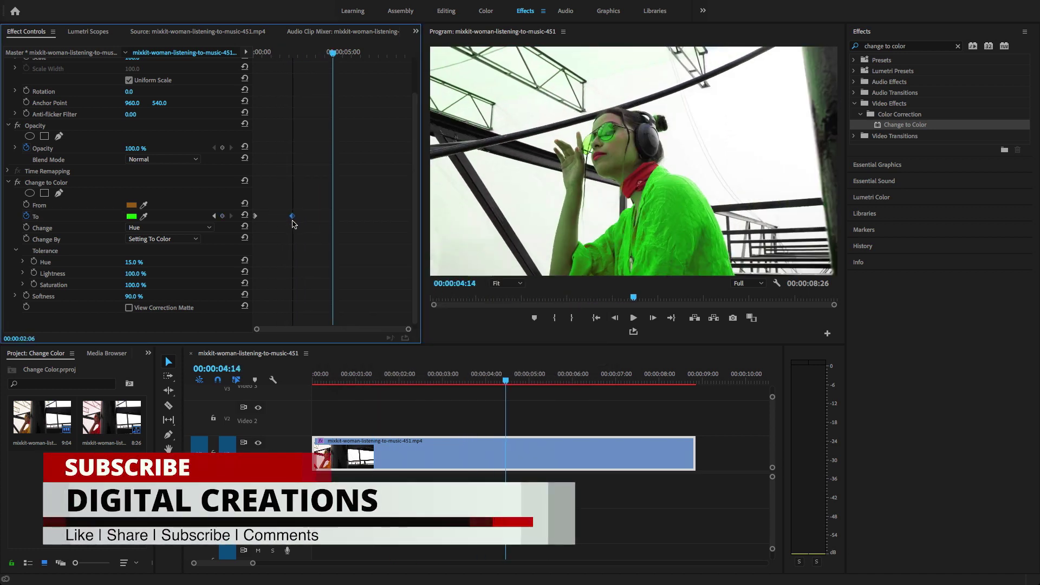
{"action": "left_click", "coordinate": [131, 216]}
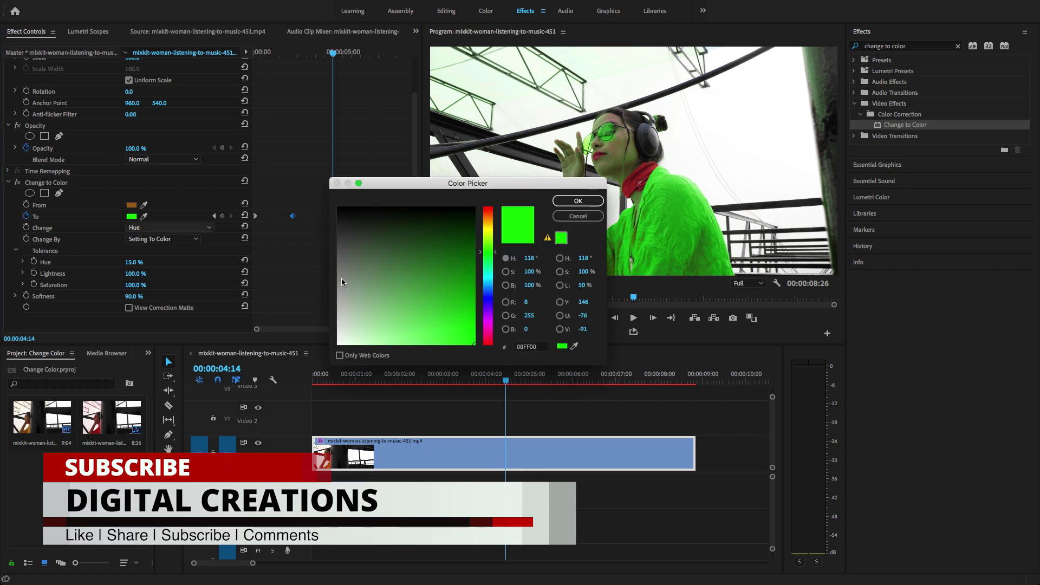
{"action": "left_click", "coordinate": [487, 320]}
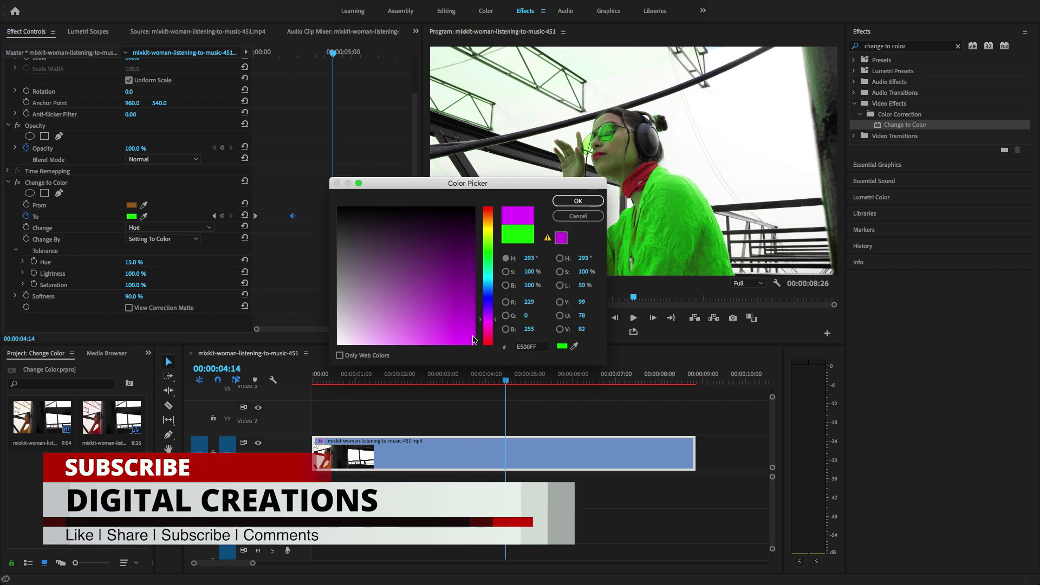
{"action": "left_click", "coordinate": [578, 201]}
Add a pure blue To colour keyframe at 7 seconds
{"action": "left_click_drag", "start_coordinate": [332, 53], "coordinate": [378, 53]}
{"action": "key", "text": "Right"}
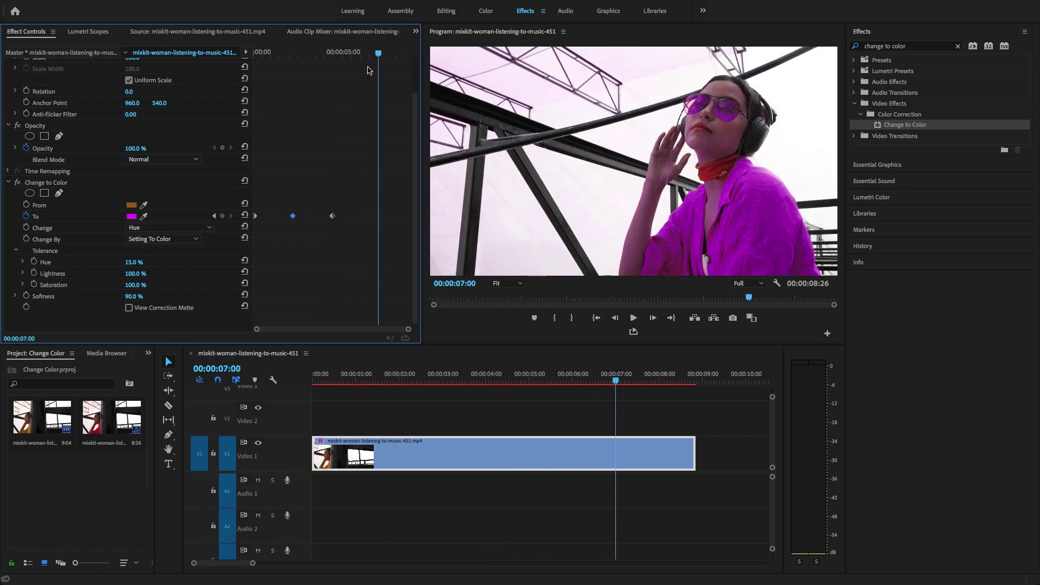
{"action": "left_click", "coordinate": [136, 216]}
{"action": "left_click_drag", "start_coordinate": [485, 305], "coordinate": [490, 300]}
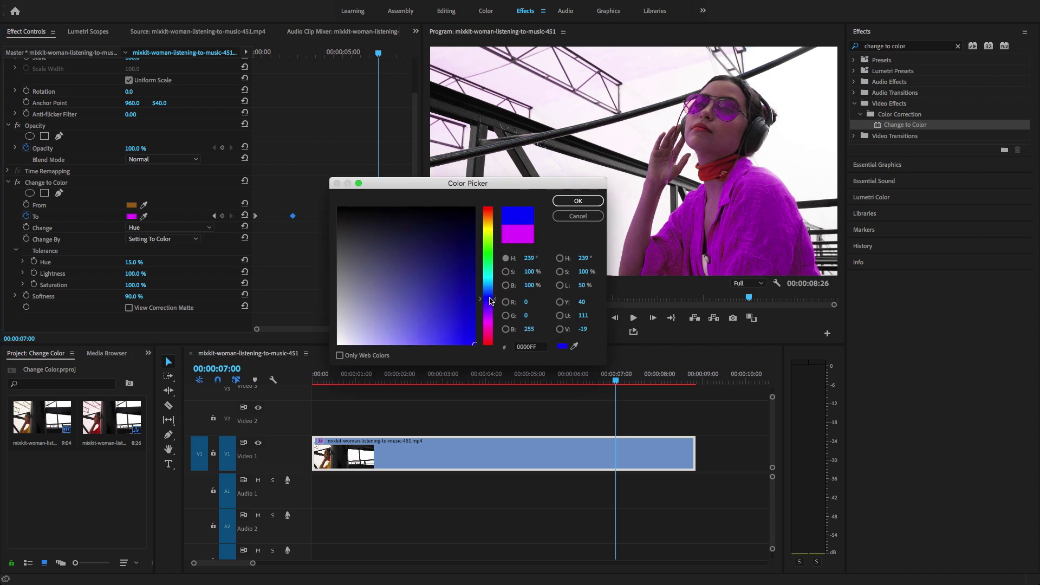
{"action": "left_click", "coordinate": [578, 200]}
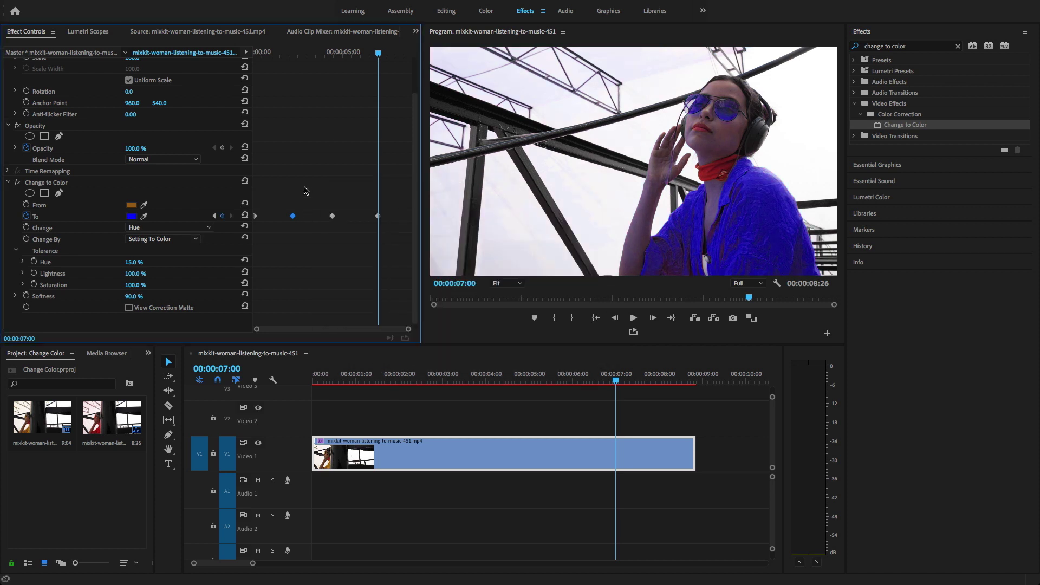
Zoom the keyframe timeline and add a yellow To colour keyframe at 00:00:08:13
{"action": "left_click_drag", "start_coordinate": [263, 54], "coordinate": [234, 52]}
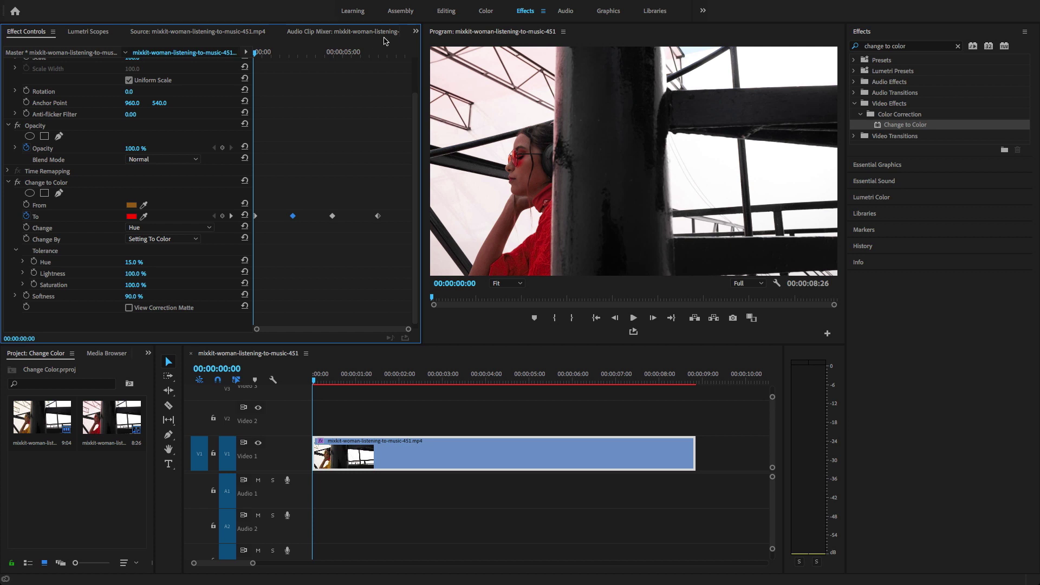
{"action": "left_click_drag", "start_coordinate": [384, 52], "coordinate": [401, 52]}
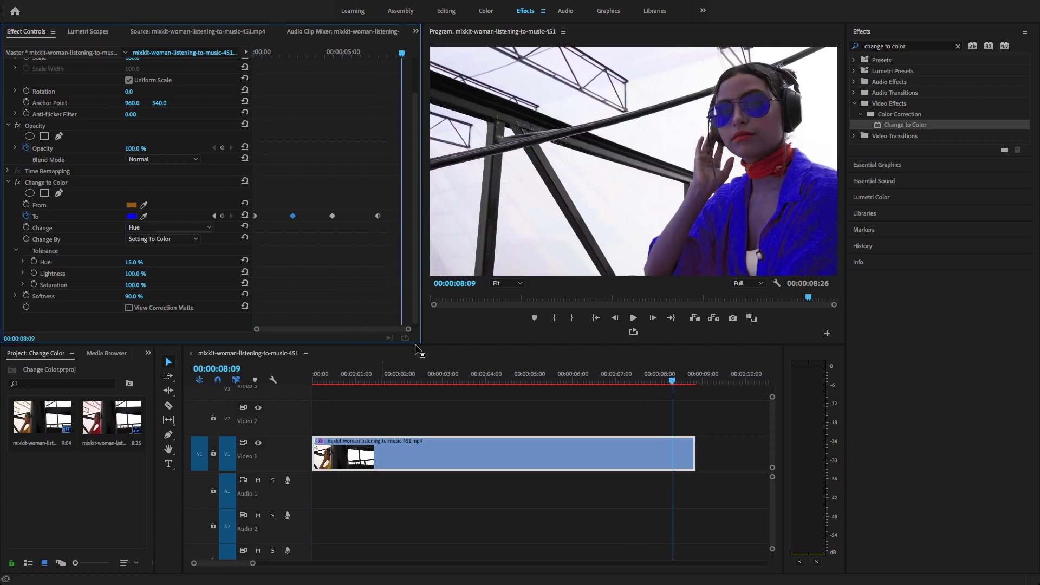
{"action": "left_click_drag", "start_coordinate": [408, 328], "coordinate": [352, 164]}
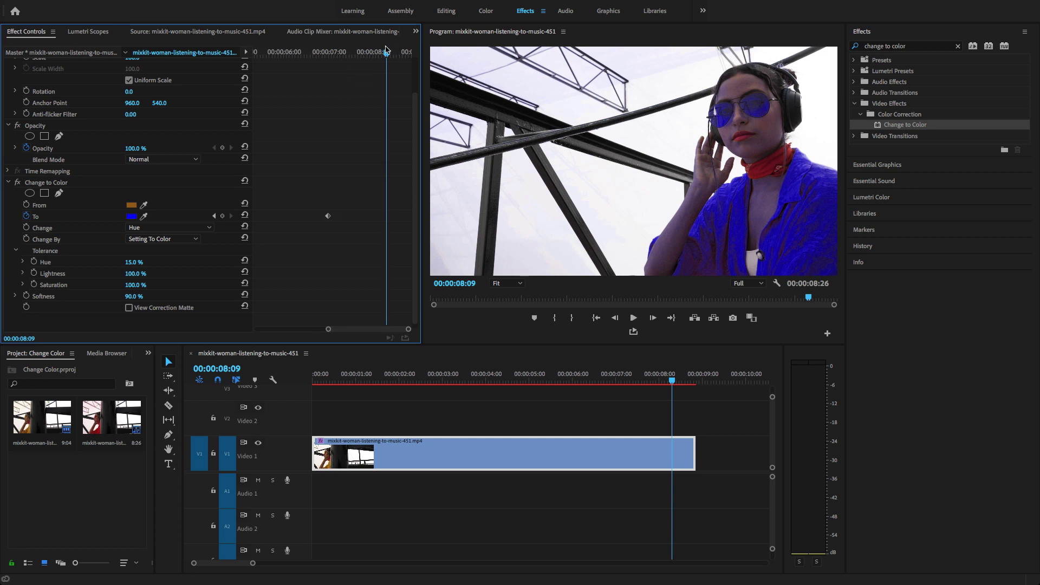
{"action": "left_click_drag", "start_coordinate": [386, 50], "coordinate": [392, 52]}
{"action": "left_click", "coordinate": [131, 217]}
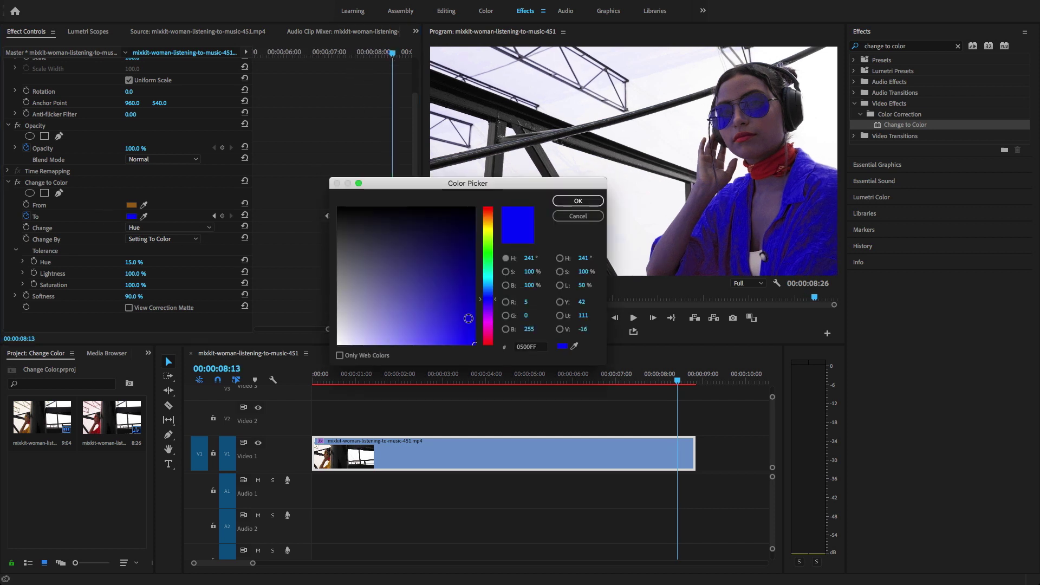
{"action": "left_click_drag", "start_coordinate": [491, 299], "coordinate": [491, 229]}
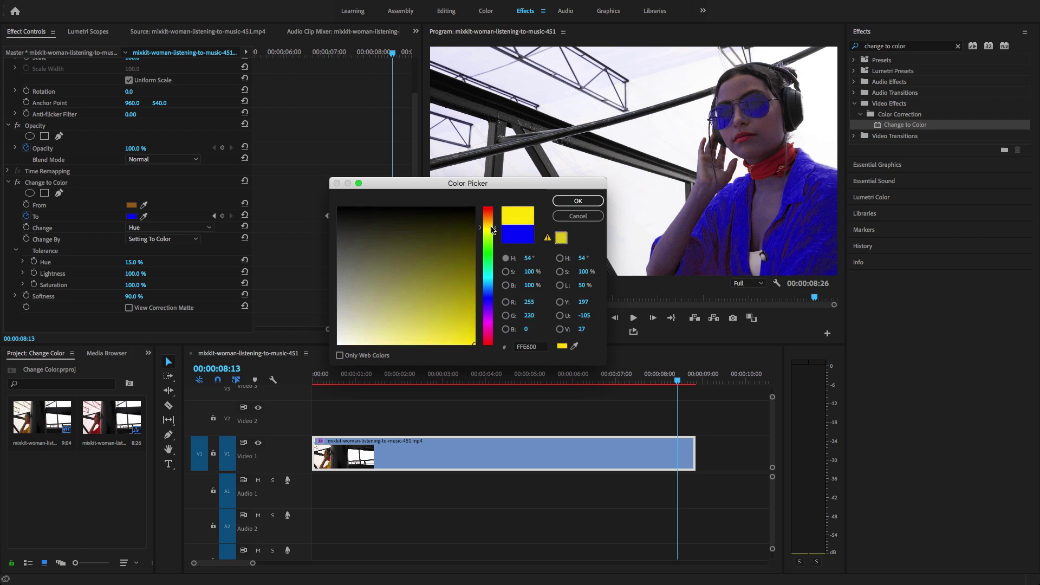
{"action": "left_click", "coordinate": [591, 200]}
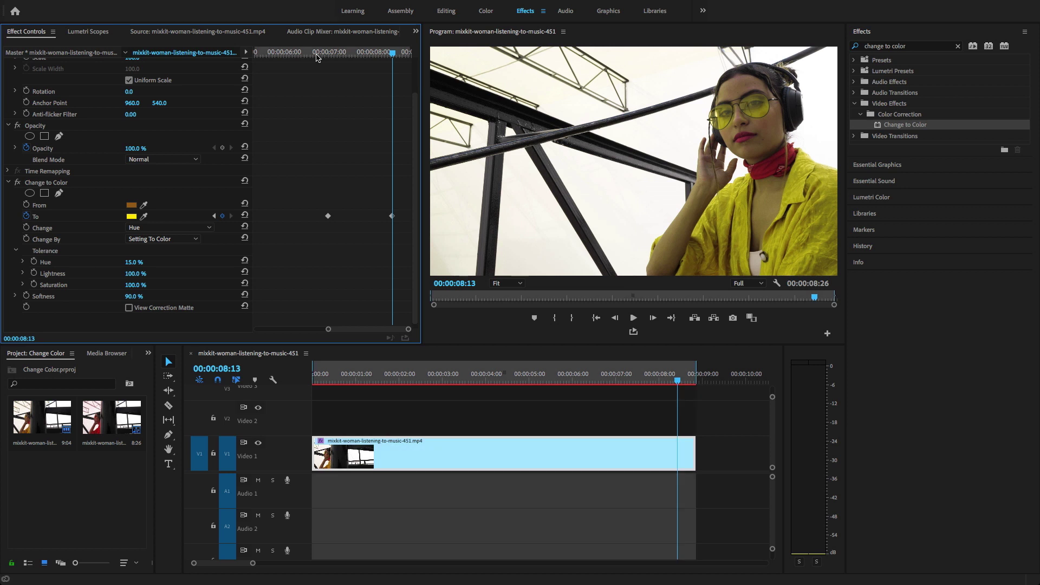
Render previews, then replay and scrub the clip to watch the shirt cycle red, green, magenta
{"action": "key", "text": "Return"}
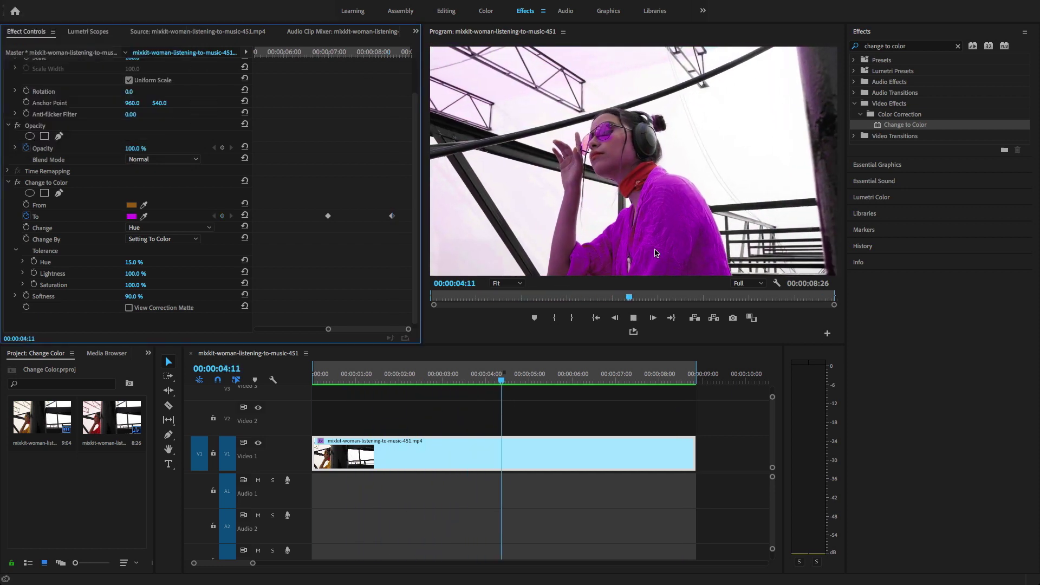
{"action": "left_click", "coordinate": [292, 383]}
{"action": "key", "text": "space"}
{"action": "key", "text": "Home"}
{"action": "left_click_drag", "start_coordinate": [316, 380], "coordinate": [341, 432]}
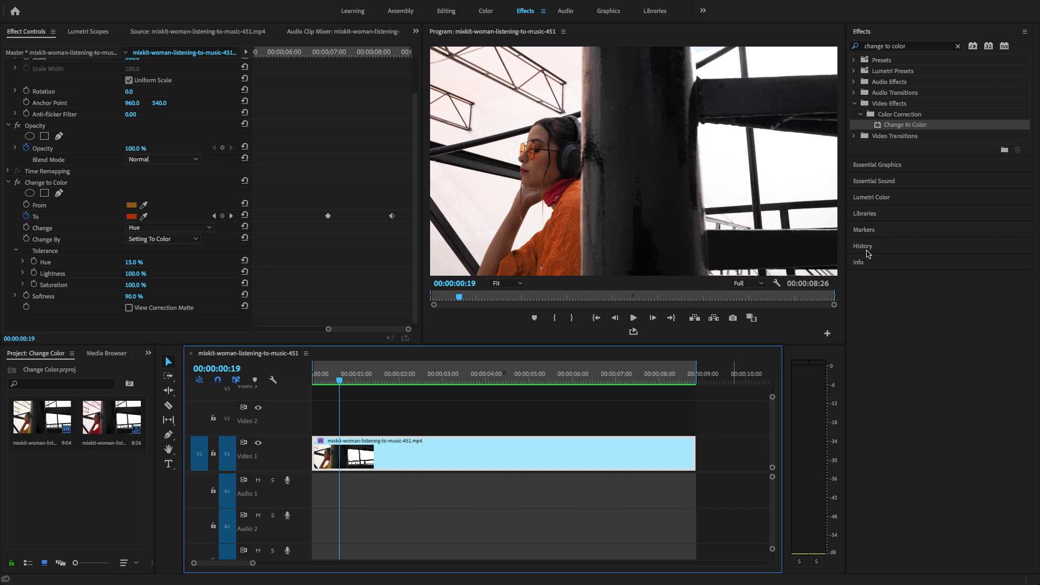
Copy the V1 clip up to Video 2 and drop Stylize > Emboss (searched 'emb') onto it
{"action": "left_click", "coordinate": [958, 47]}
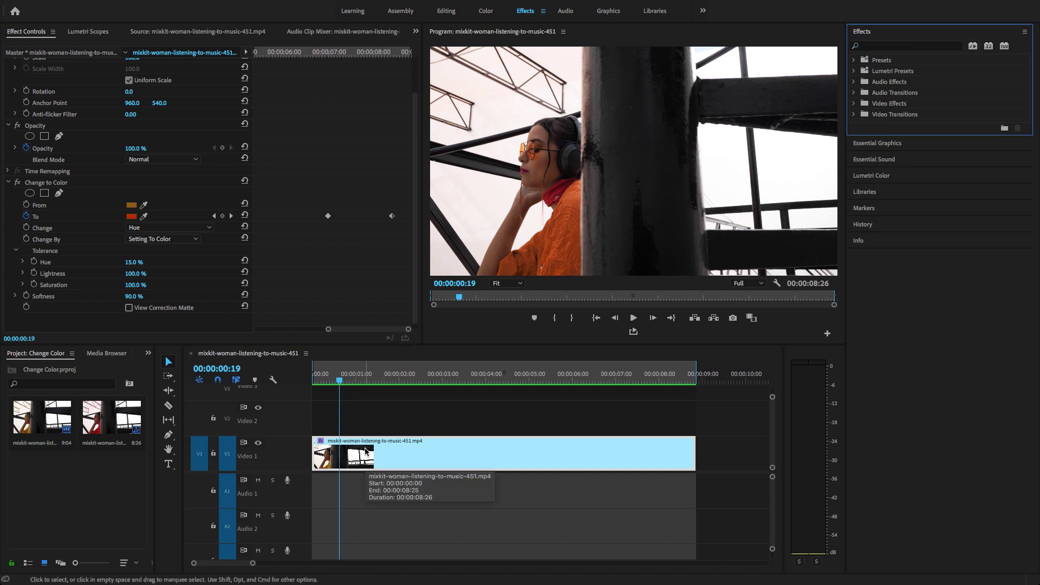
{"action": "left_click_drag", "start_coordinate": [365, 450], "coordinate": [364, 435]}
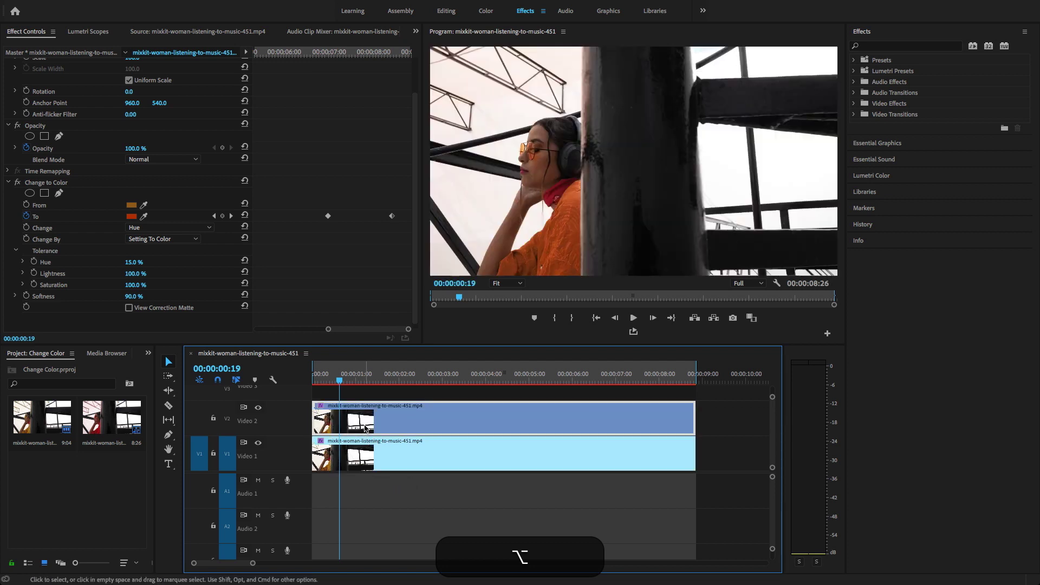
{"action": "left_click", "coordinate": [896, 46]}
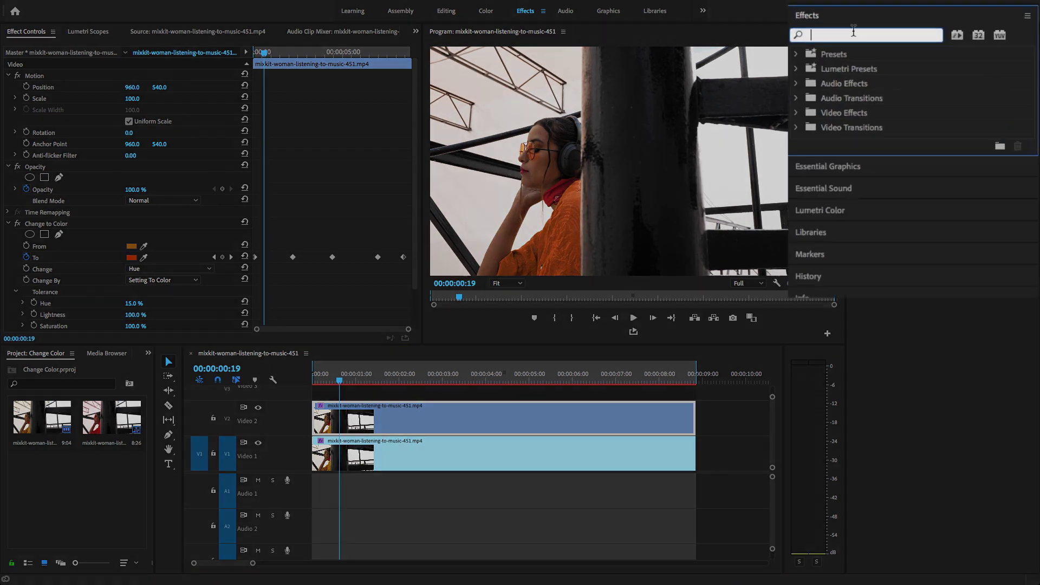
{"action": "type", "text": "em"}
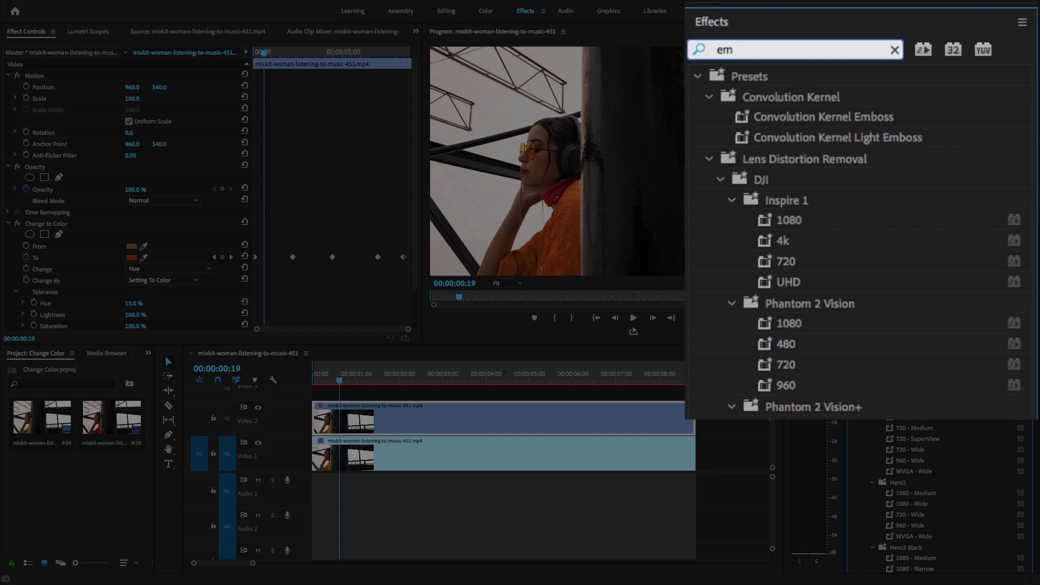
{"action": "type", "text": "b"}
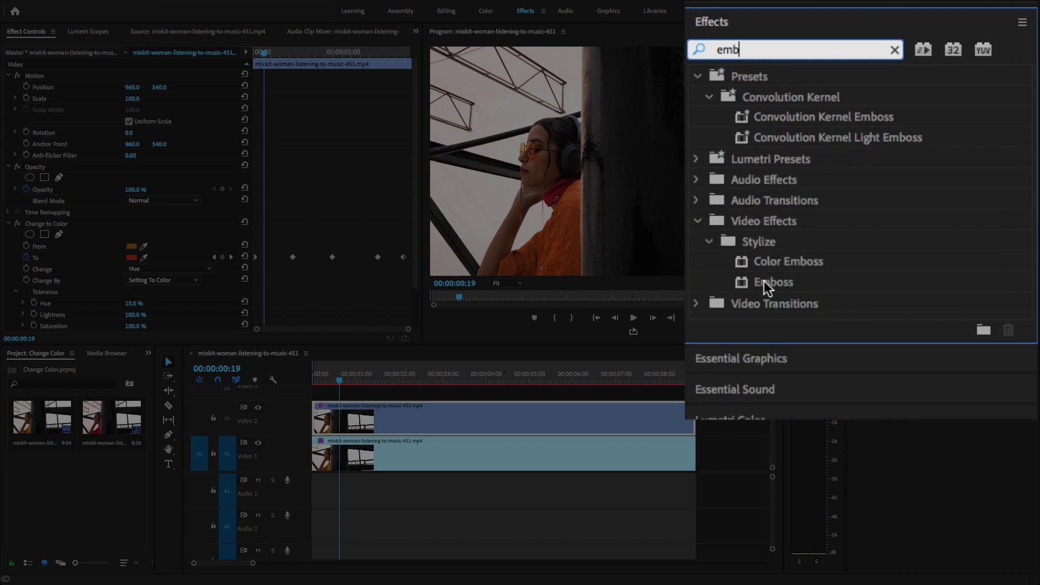
{"action": "left_click_drag", "start_coordinate": [760, 282], "coordinate": [378, 422]}
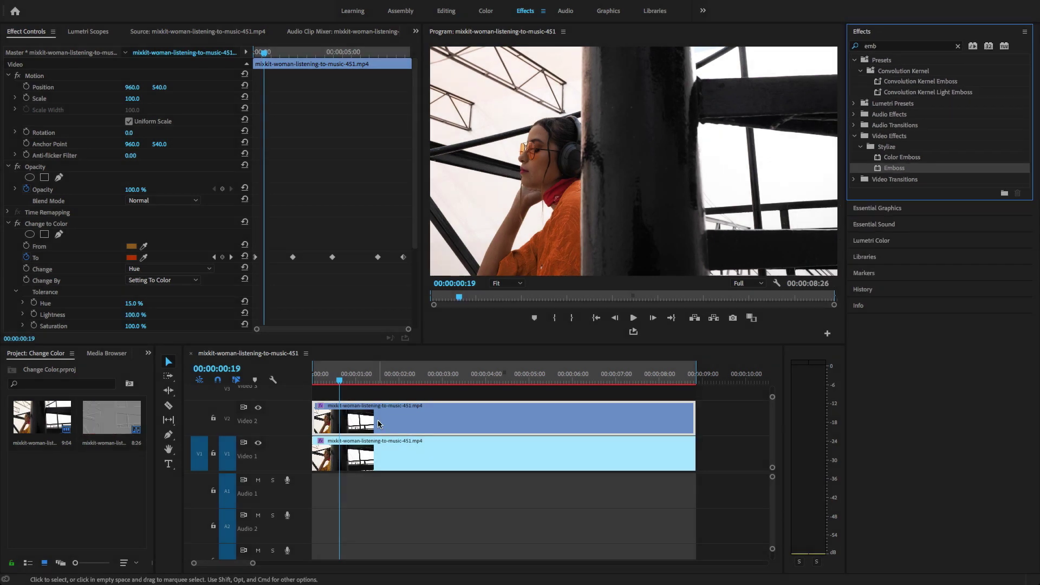
Set the Video 2 copy's Opacity blend mode to Hard Light
{"action": "left_click", "coordinate": [413, 113]}
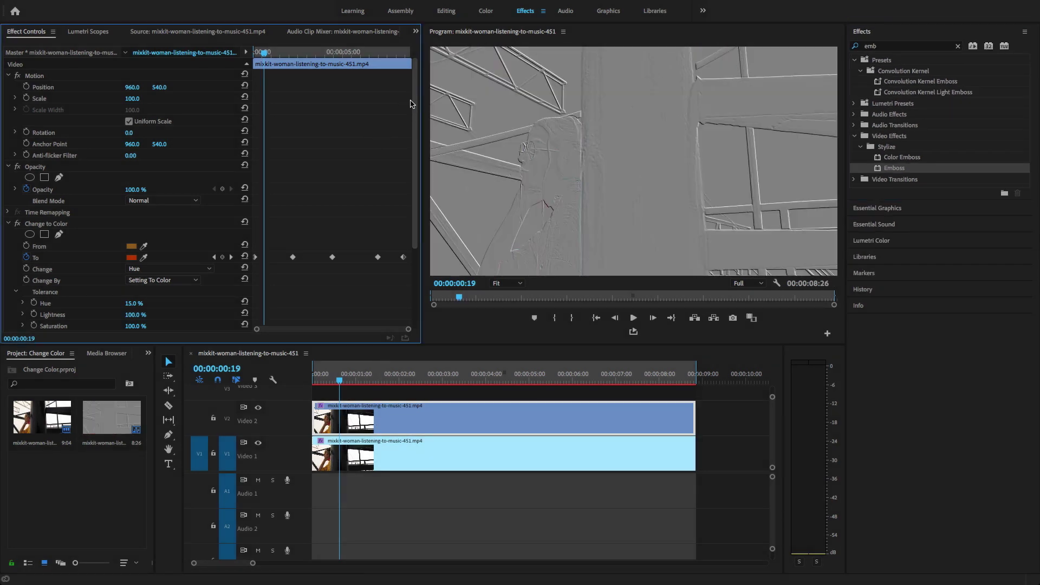
{"action": "left_click", "coordinate": [151, 202]}
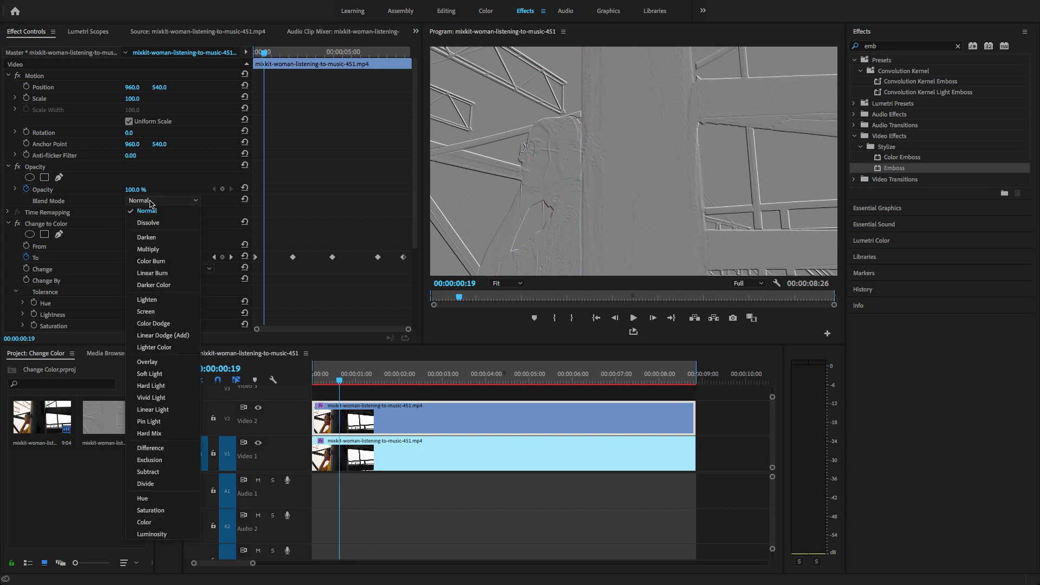
{"action": "left_click", "coordinate": [158, 386]}
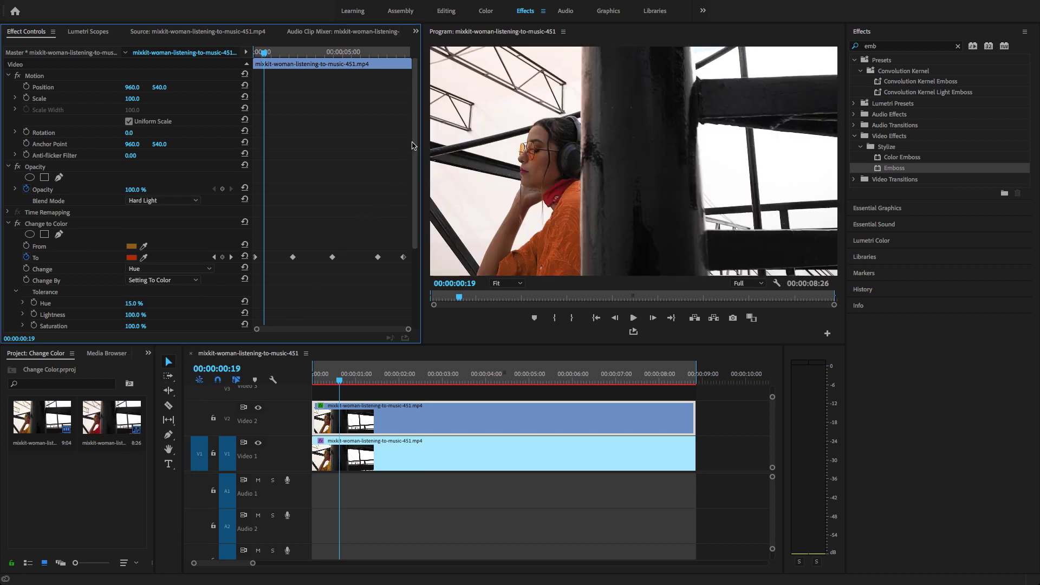
{"action": "left_click_drag", "start_coordinate": [414, 143], "coordinate": [414, 208]}
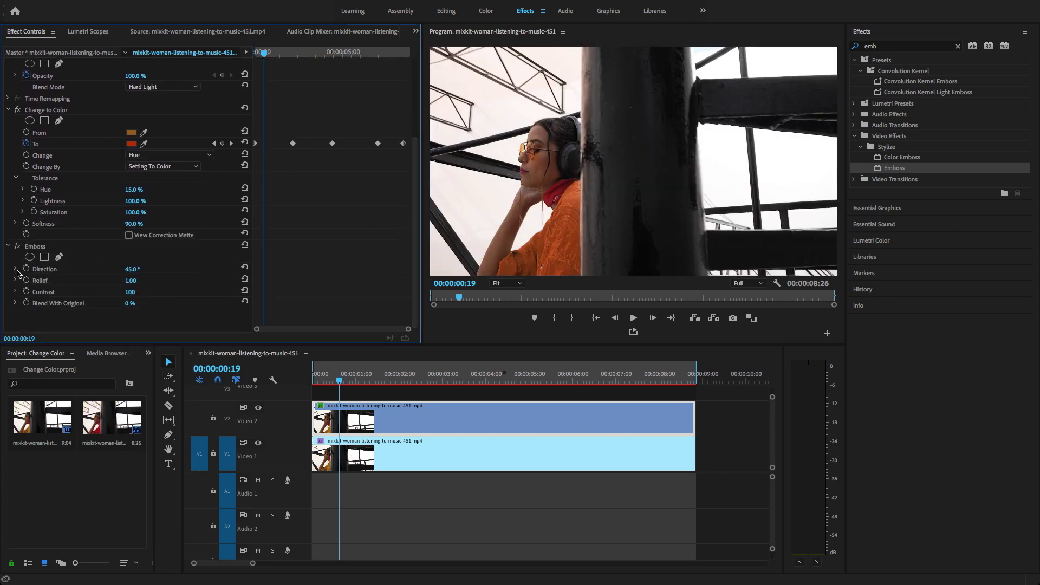
Give Emboss direction 120°, relief 5, contrast 160 and 34% Blend With Original
{"action": "left_click", "coordinate": [41, 247]}
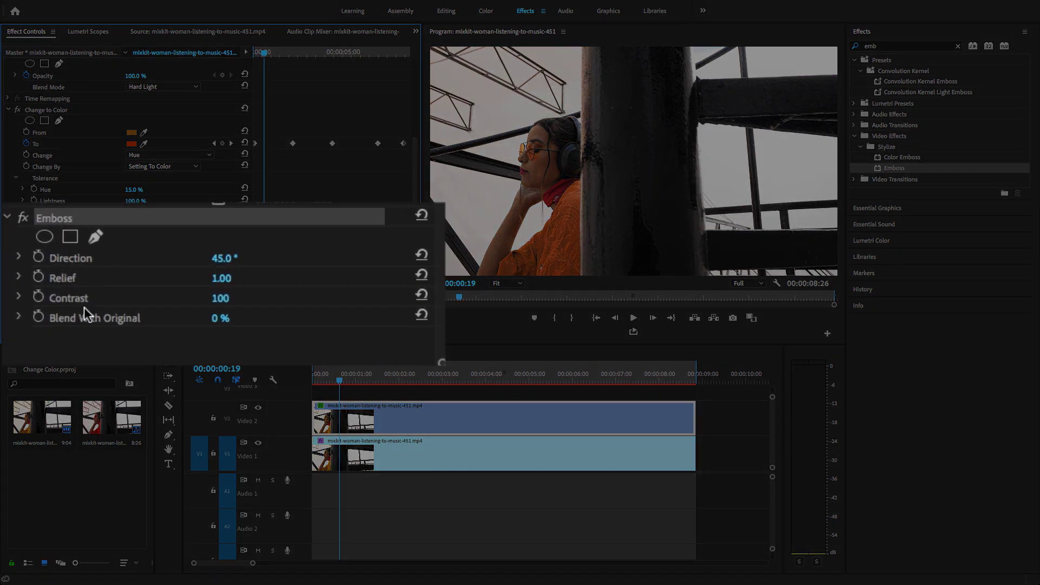
{"action": "left_click", "coordinate": [218, 262]}
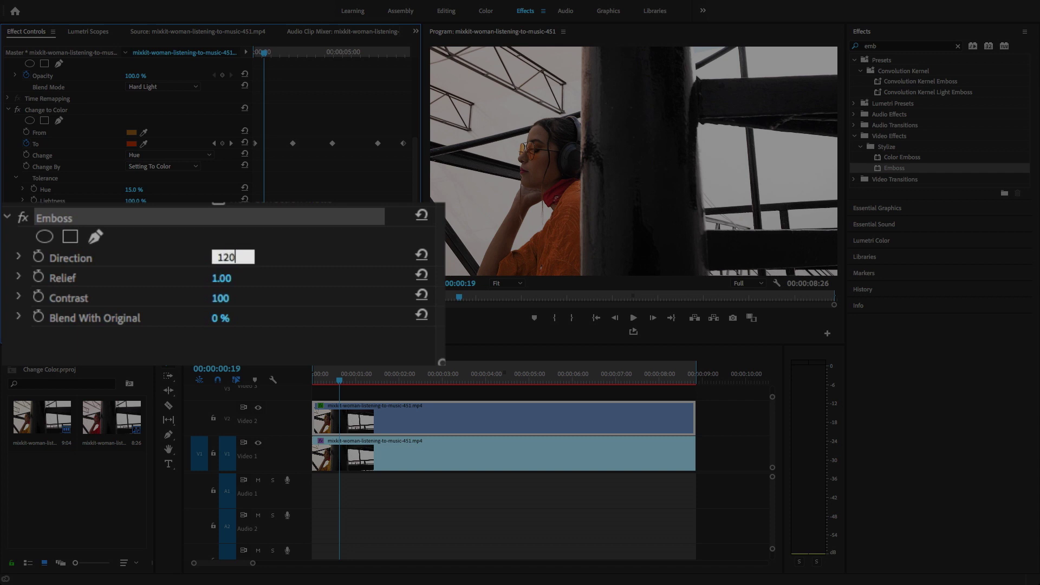
{"action": "type", "text": "120"}
{"action": "left_click", "coordinate": [236, 278]}
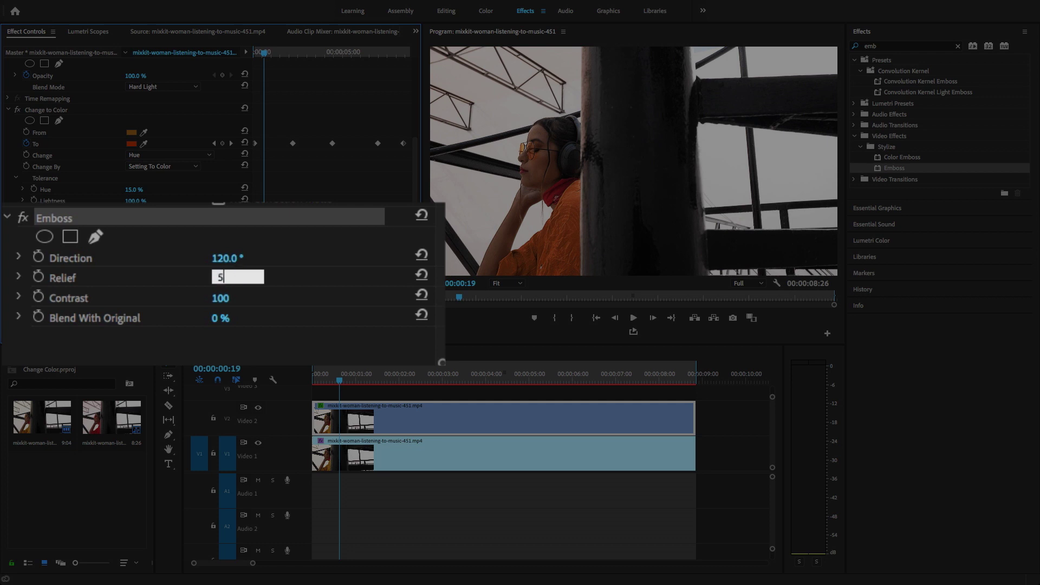
{"action": "key", "text": "Return"}
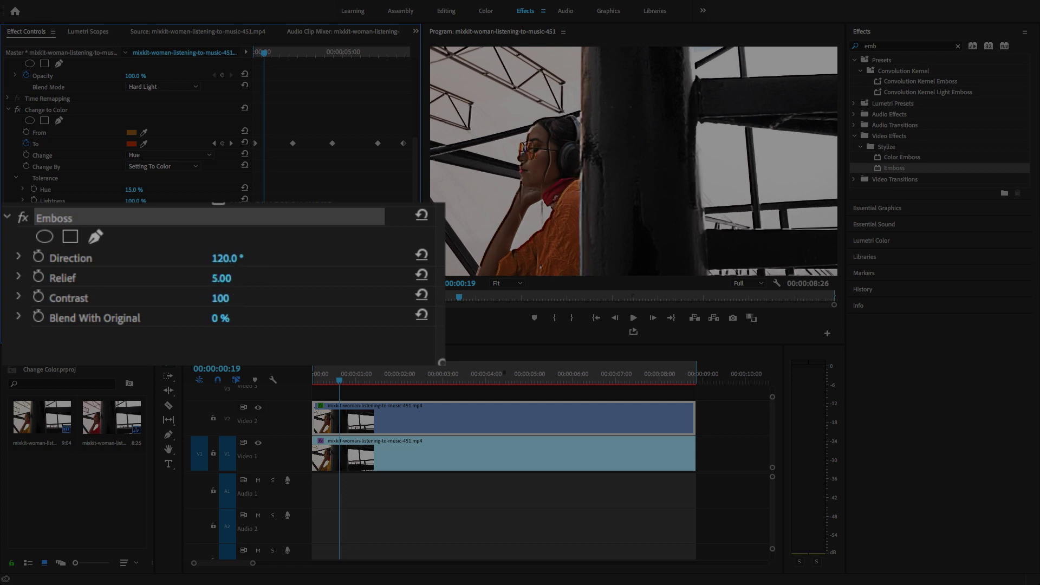
{"action": "left_click", "coordinate": [237, 295]}
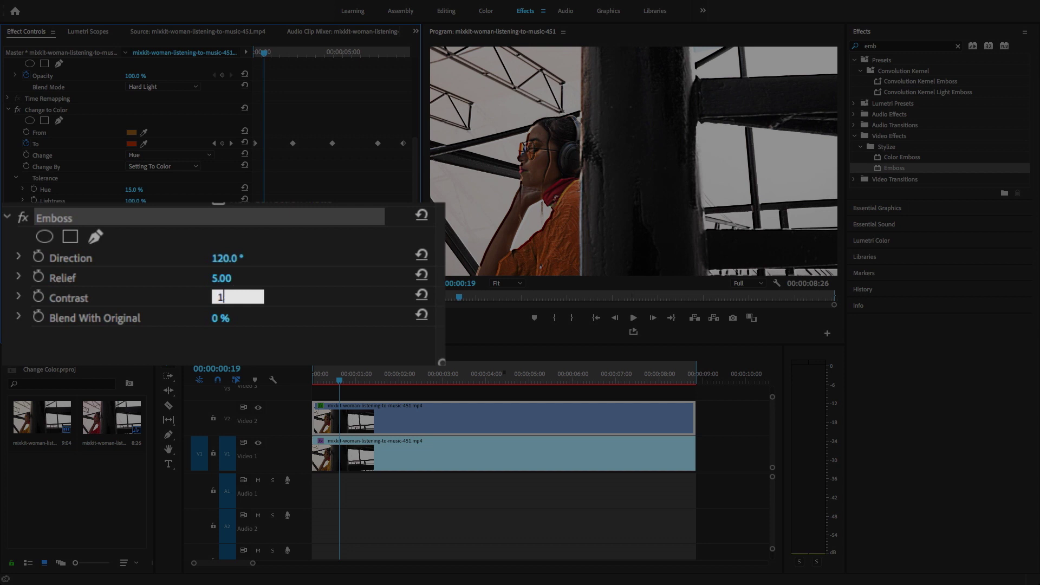
{"action": "left_click", "coordinate": [241, 317]}
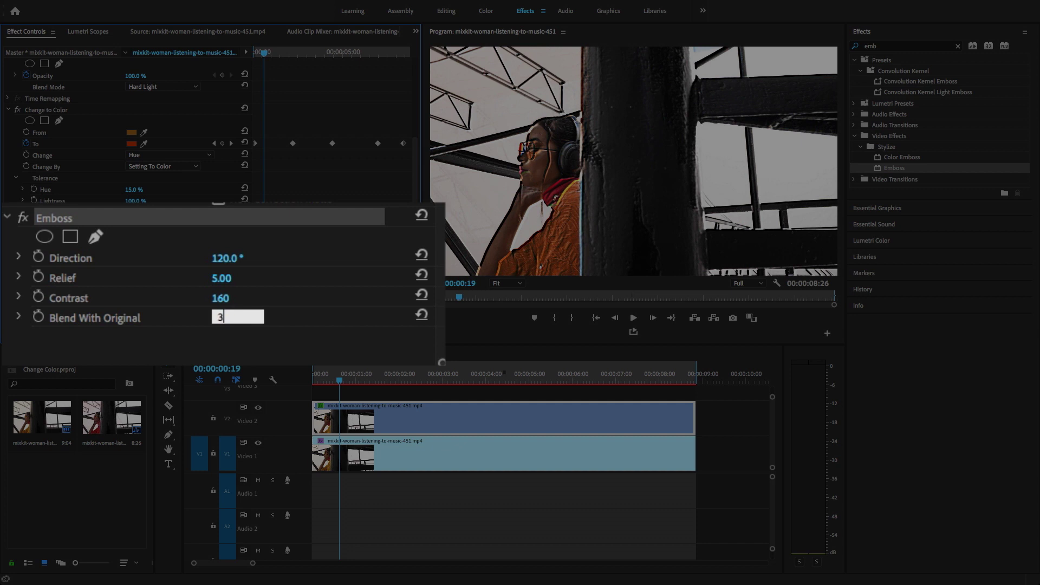
{"action": "key", "text": "Return"}
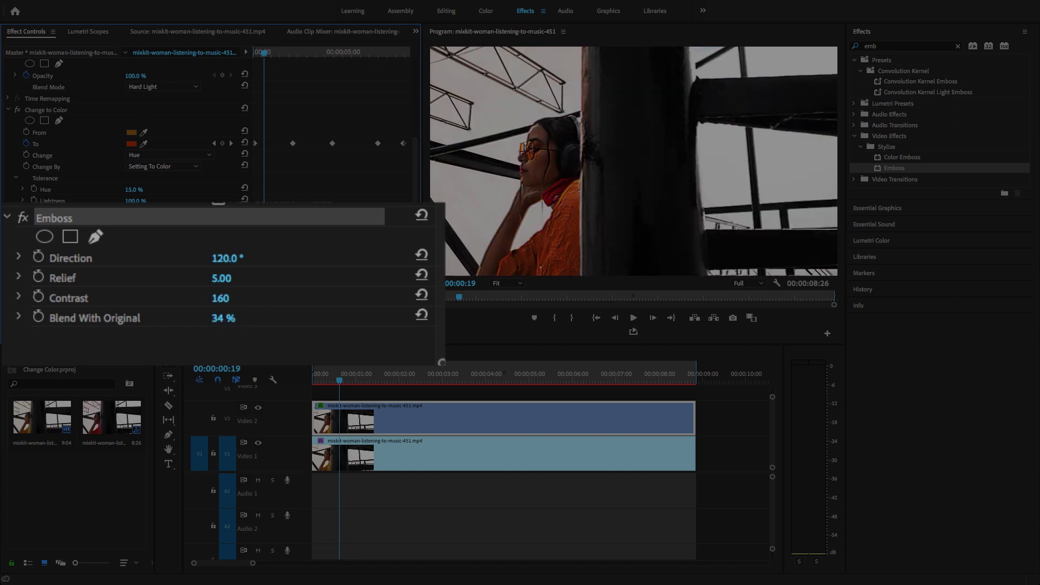
Render previews and play the sequence to see the colour-cycling shirt with embossed Hard Light texture
{"action": "key", "text": "Return"}
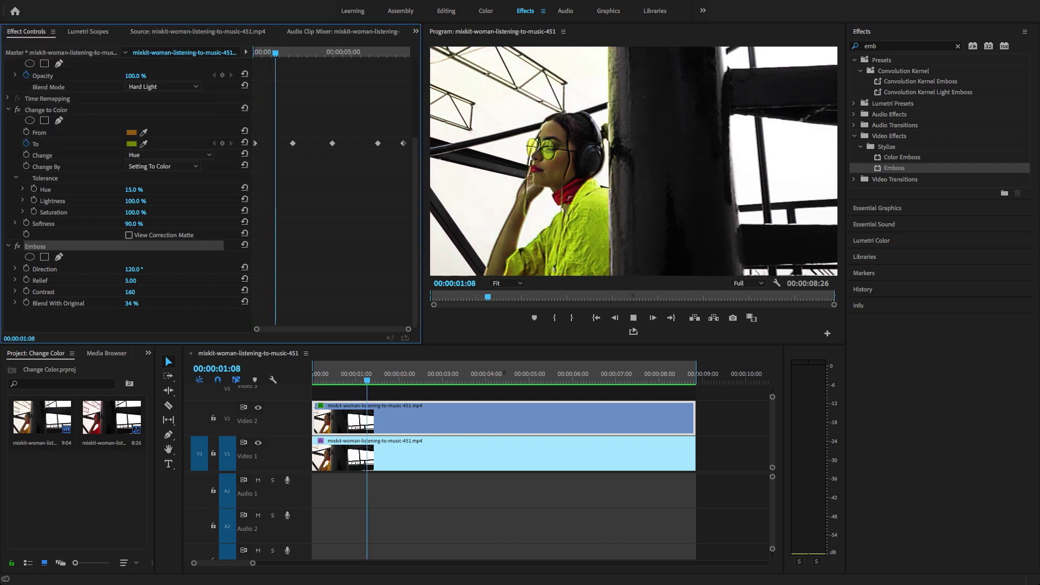
{"action": "key", "text": "space"}
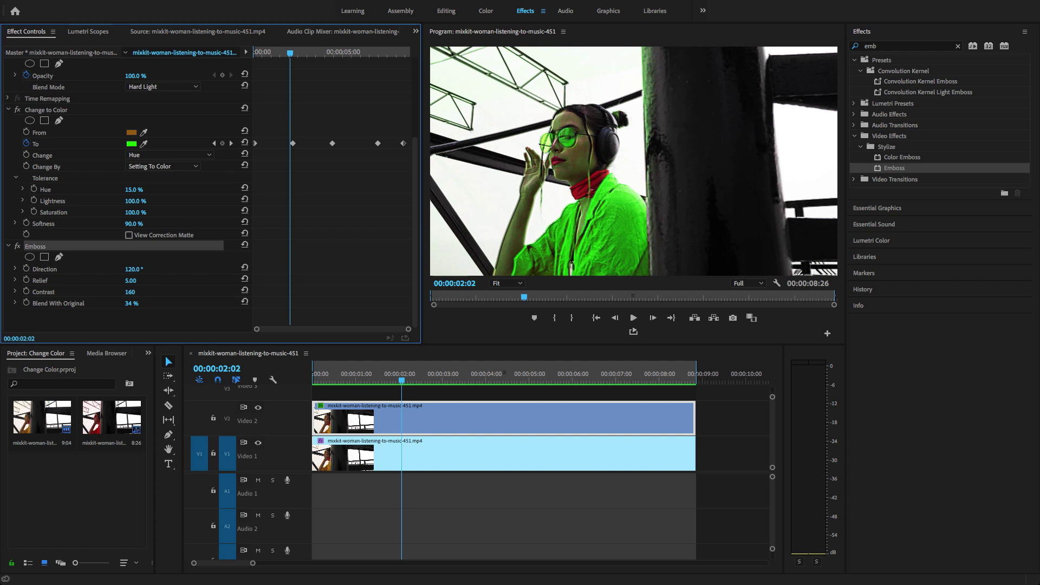
{"action": "key", "text": "alt"}
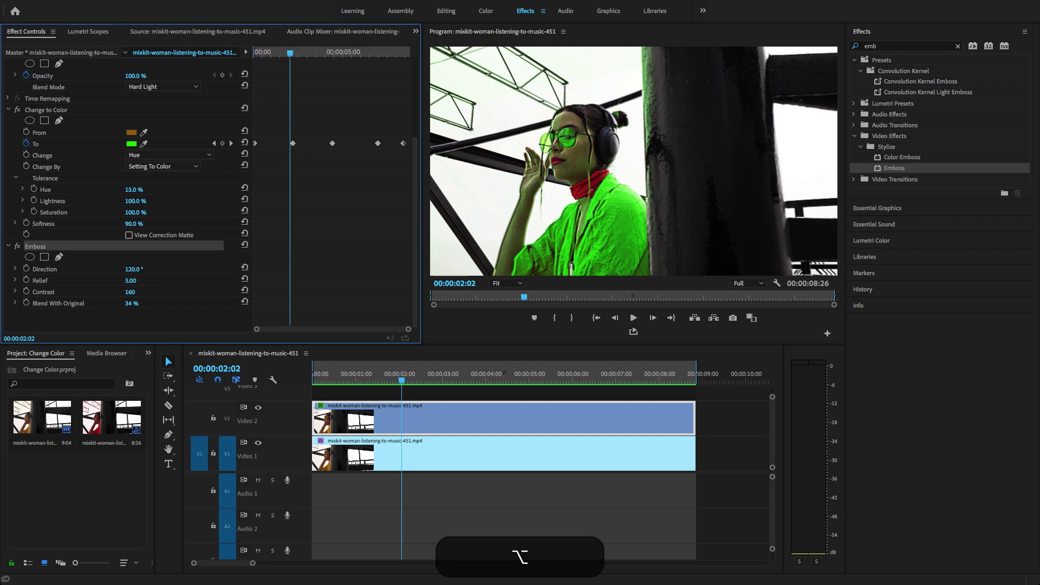